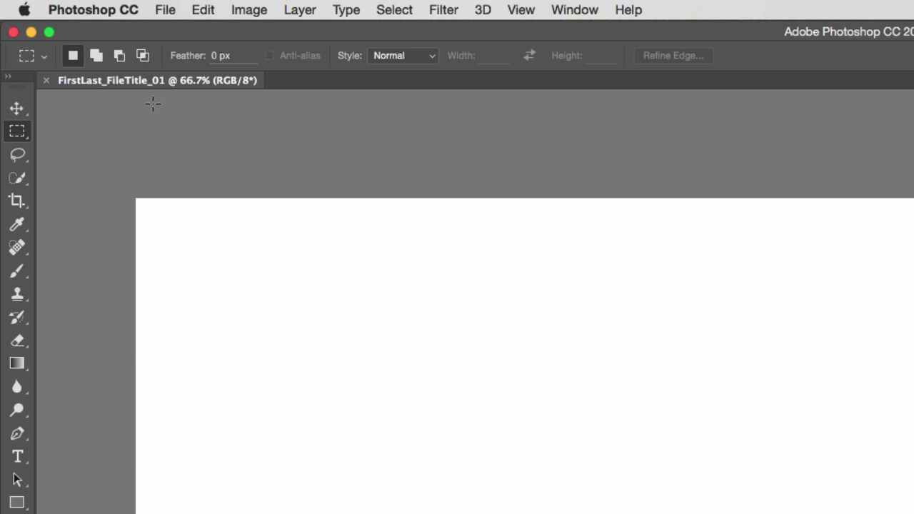
Step: Start a Save As to the Desktop and change the file format from Photoshop
left_click(163, 12)
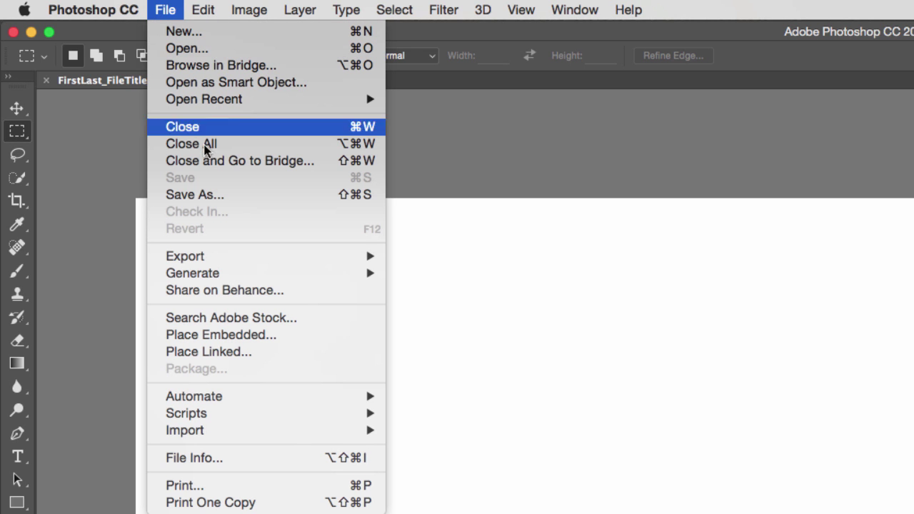
left_click(207, 200)
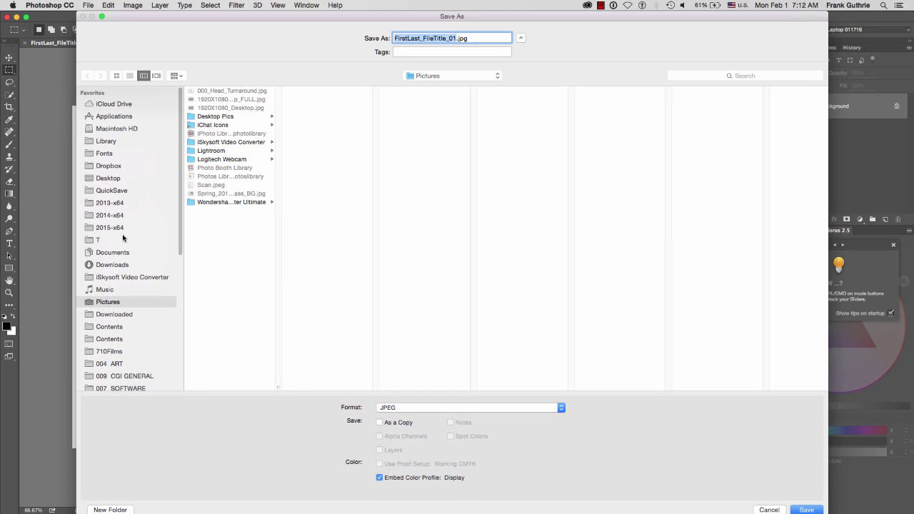
left_click(108, 178)
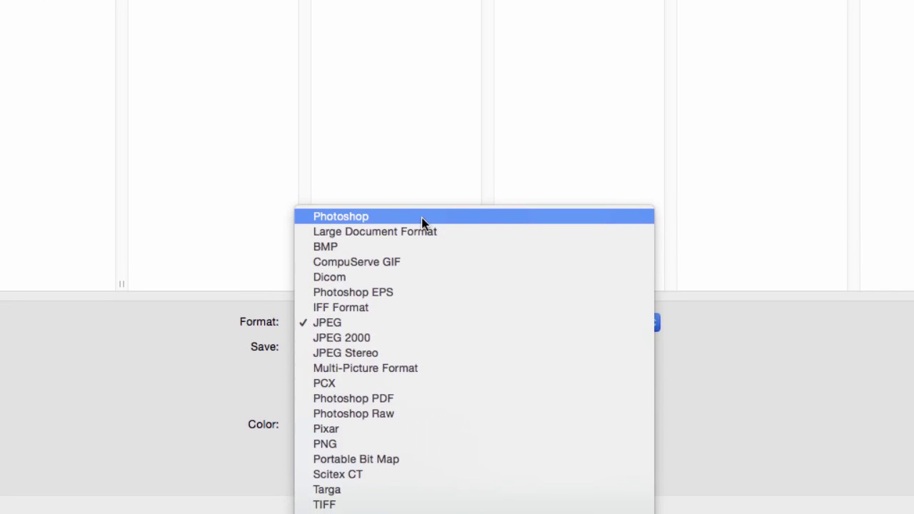
left_click(420, 217)
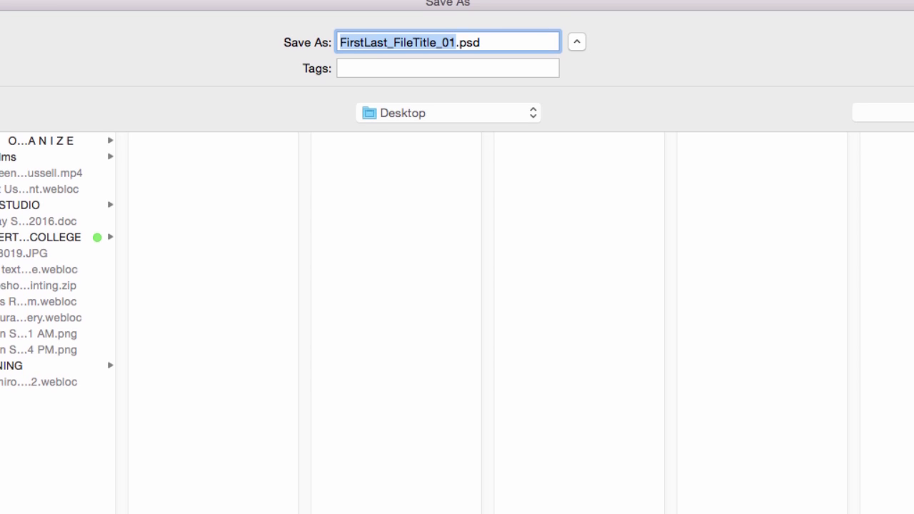
left_click(371, 322)
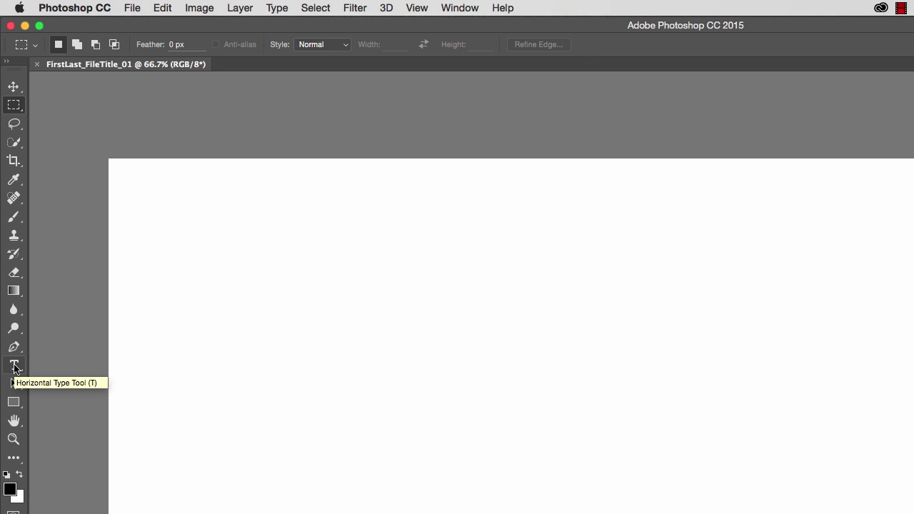
Step: Select the Horizontal Type Tool and set its font to Helvetica Regular
left_click(15, 367)
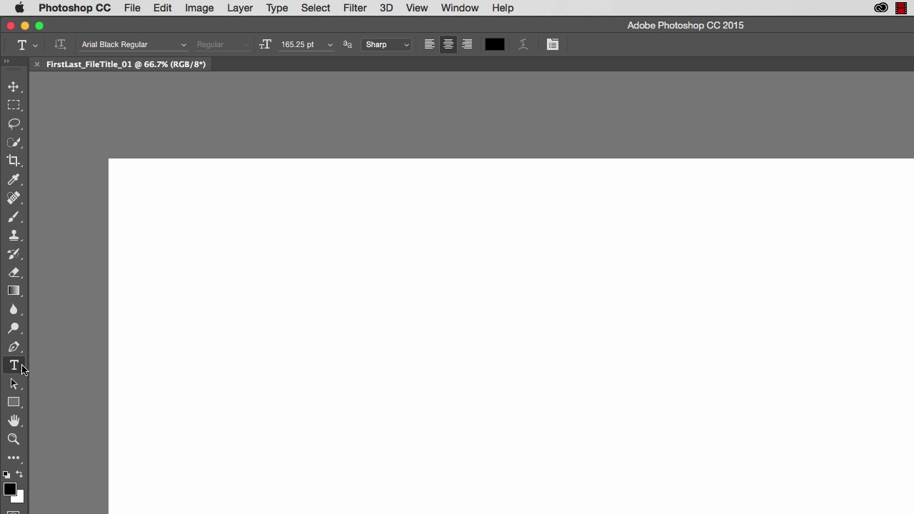
right_click(22, 369)
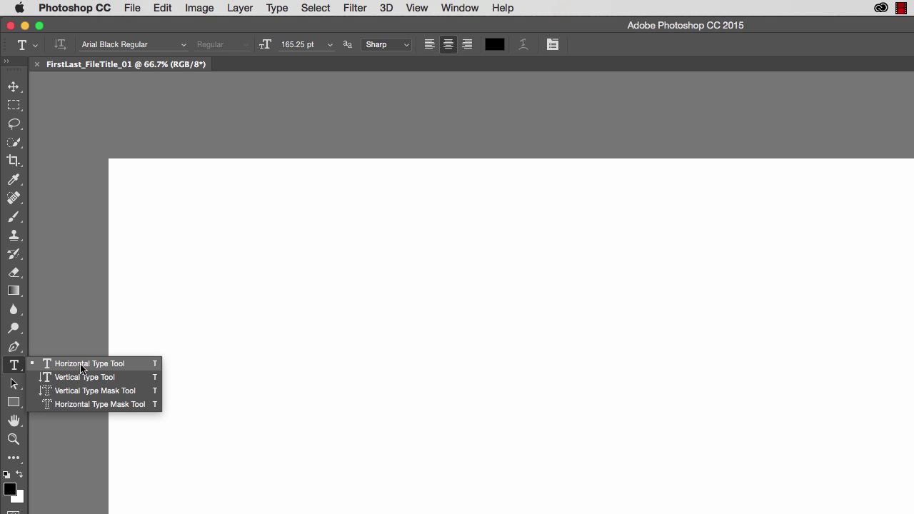
left_click(82, 366)
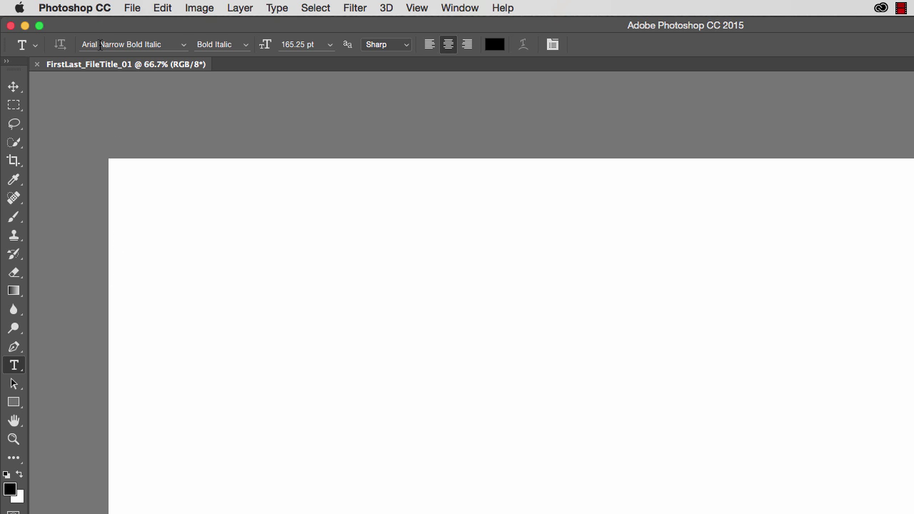
left_click(185, 45)
scroll(131, 478, "down", 10)
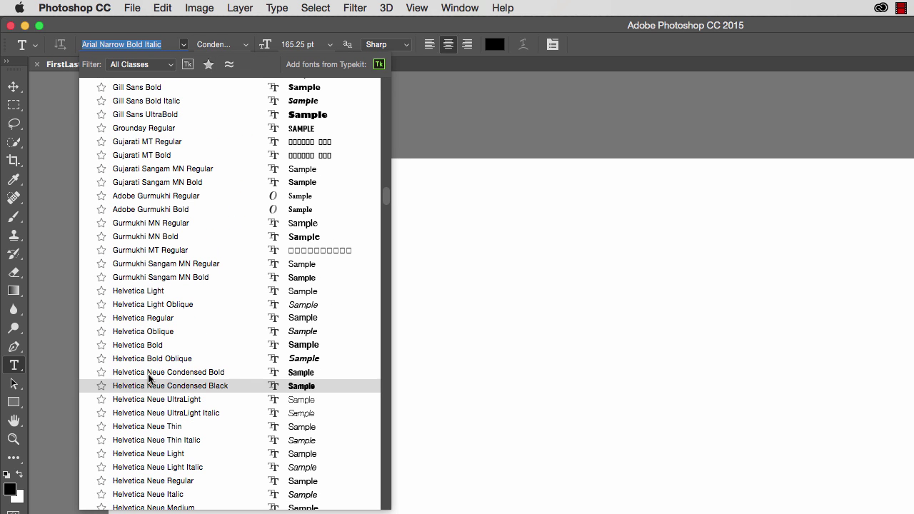
left_click(136, 320)
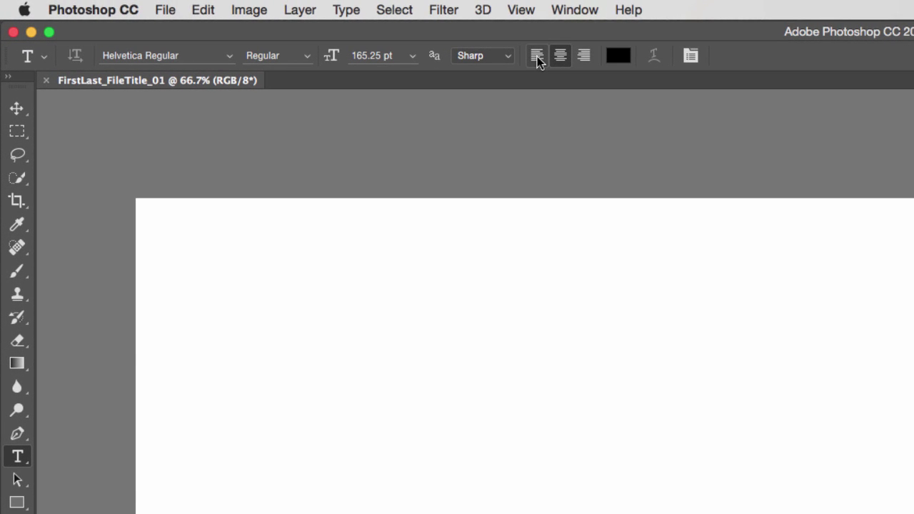
Step: Change the text alignment in the options bar, trying left then centred alignment
left_click(538, 57)
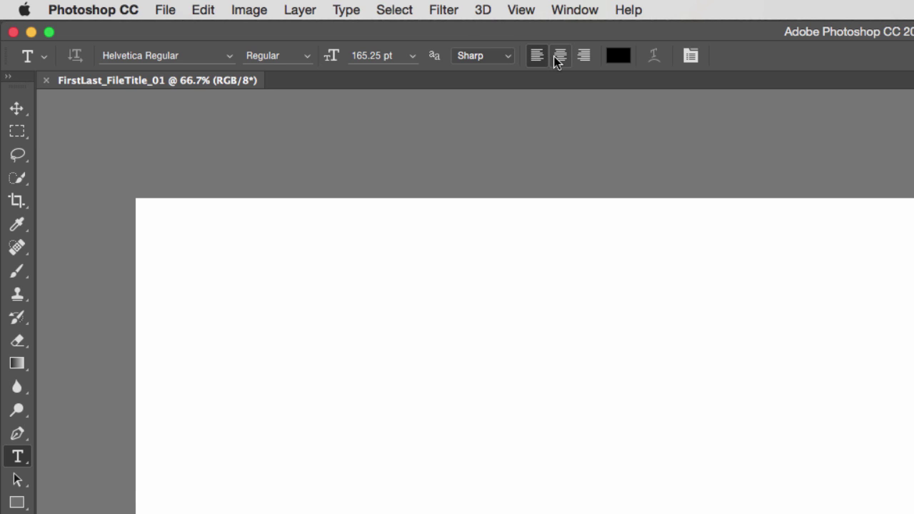
left_click(559, 58)
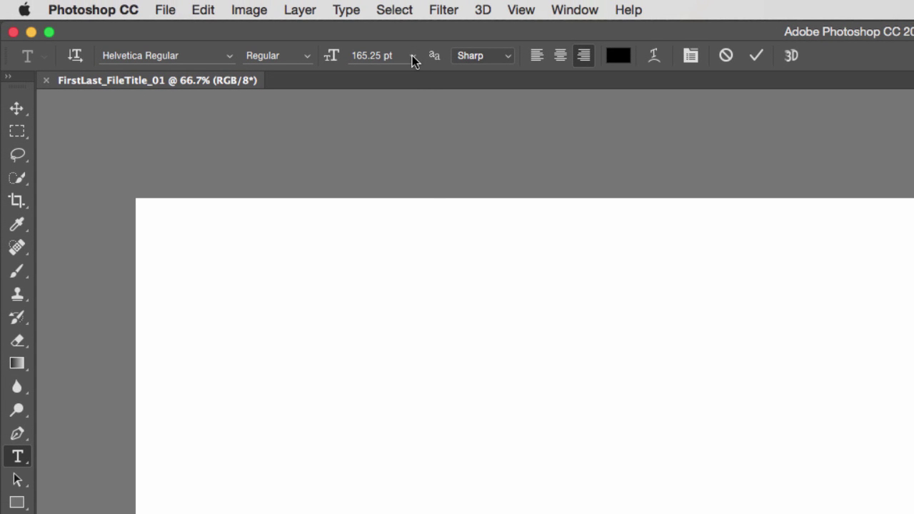
Step: Resize the FirstName_FileTitle_01 label to 24 pt, then 48 pt, and commit it
left_click(412, 56)
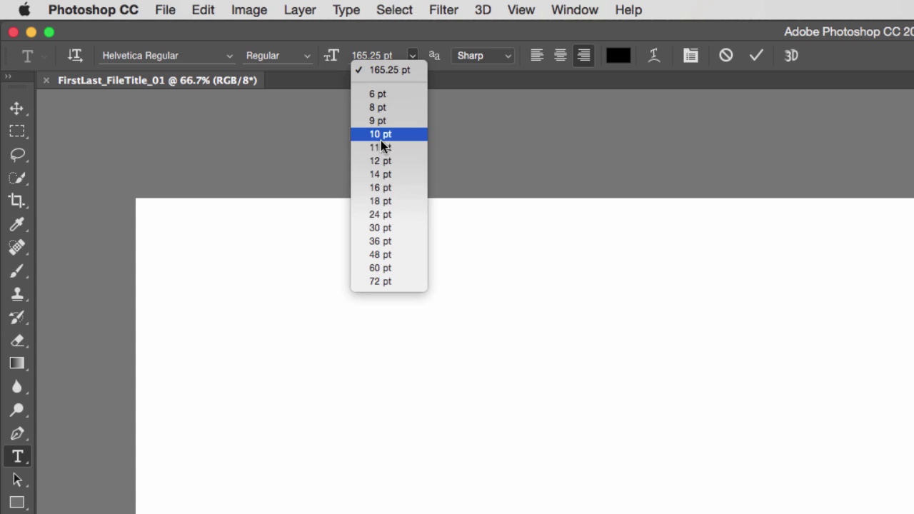
left_click(388, 214)
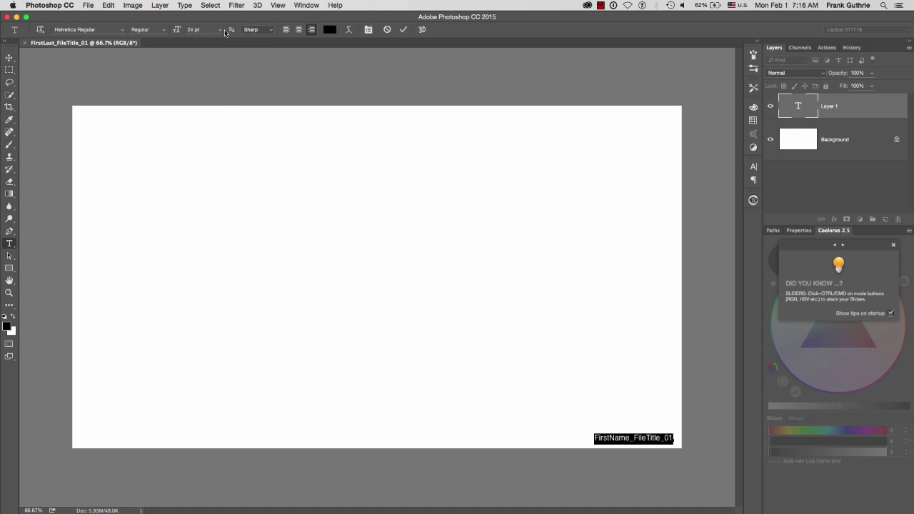
left_click(221, 31)
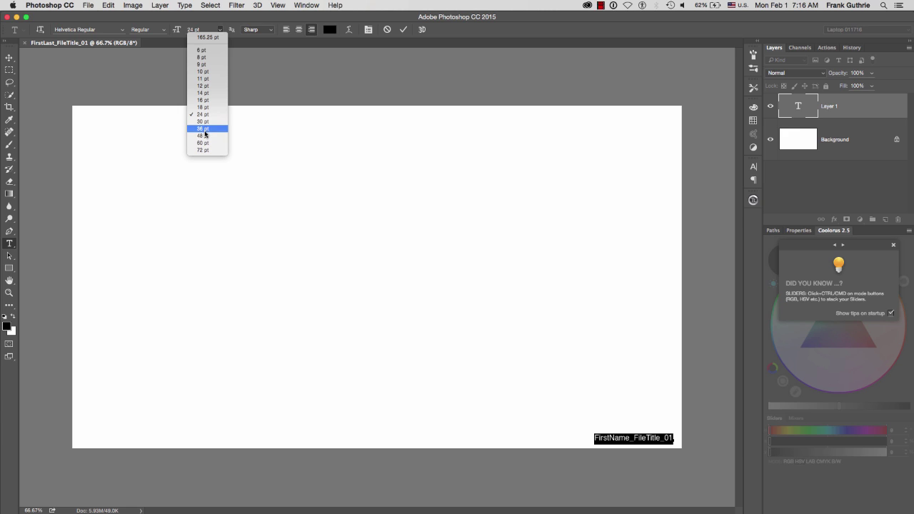
left_click(204, 136)
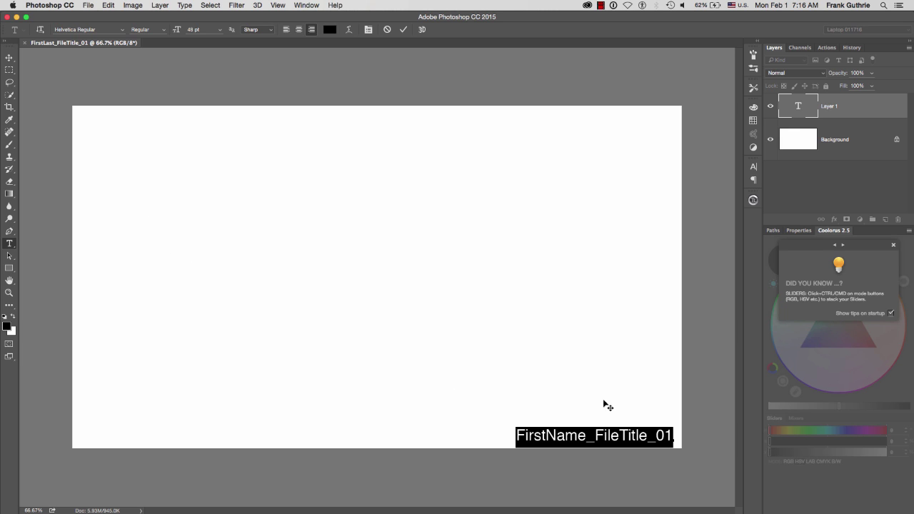
left_click(9, 58)
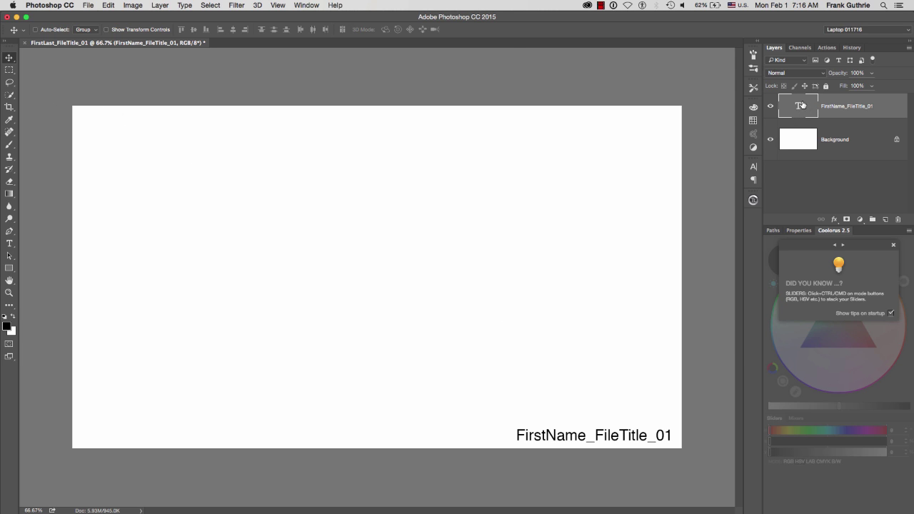
Step: Toggle the label layer's visibility, then flatten everything into a single Background layer
left_click(771, 107)
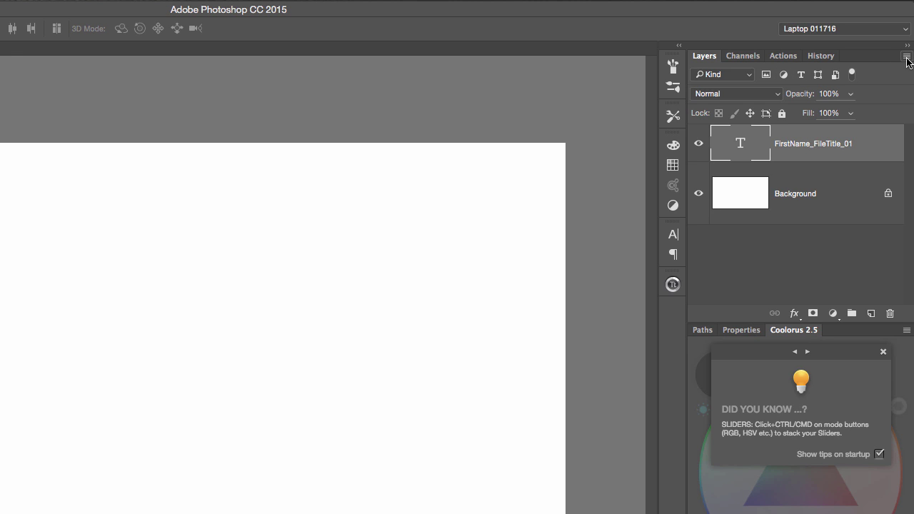
left_click(907, 58)
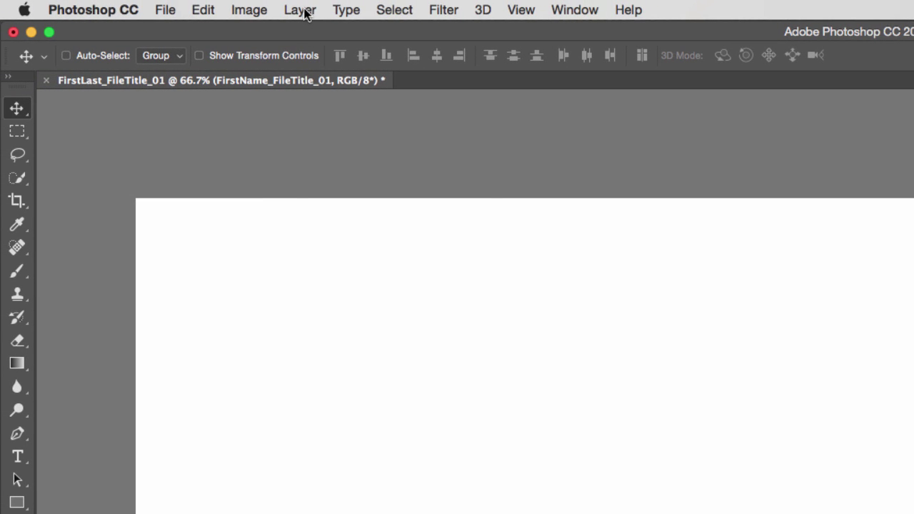
left_click(303, 12)
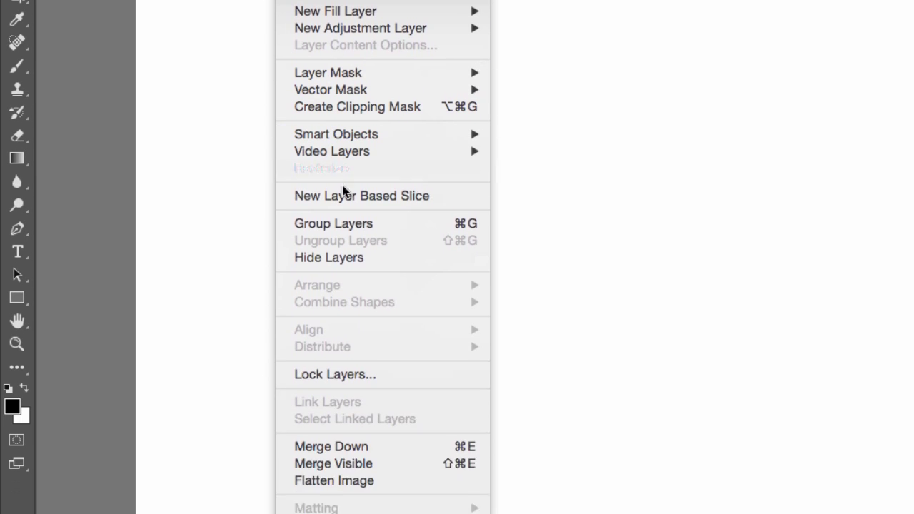
left_click(360, 437)
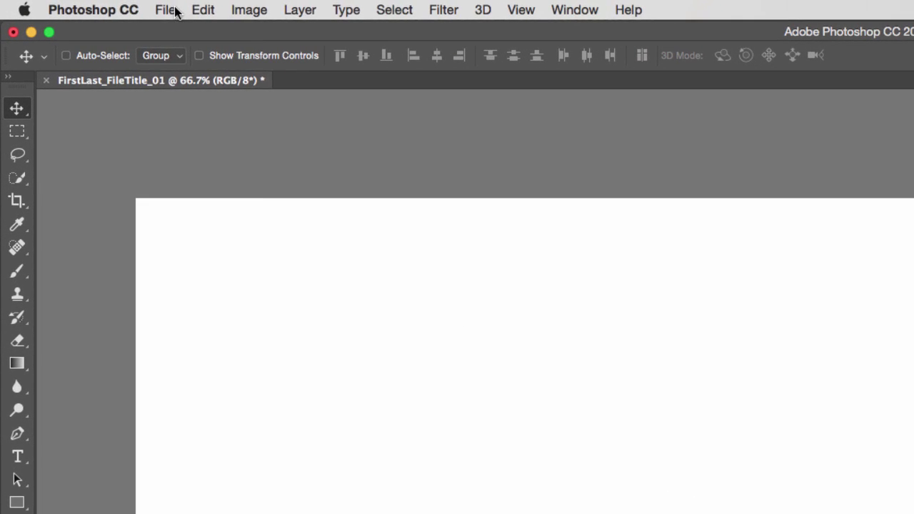
Step: Save the image as FirstLast_FileTitle_01.jpg on the Desktop in JPEG format at quality 10
left_click(166, 10)
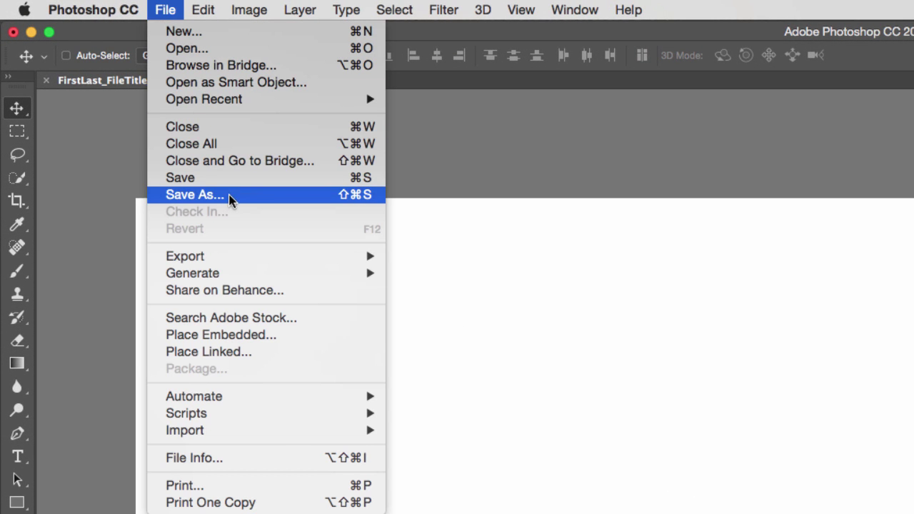
left_click(231, 197)
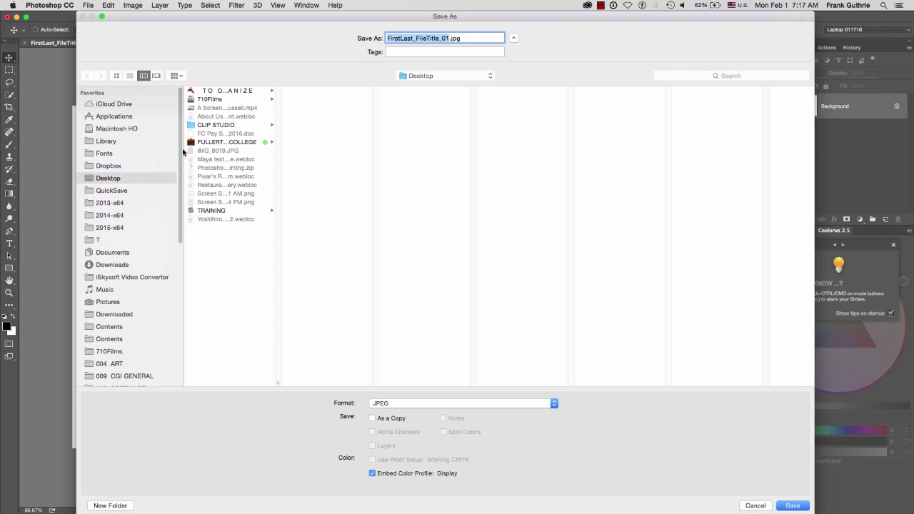
left_click(402, 407)
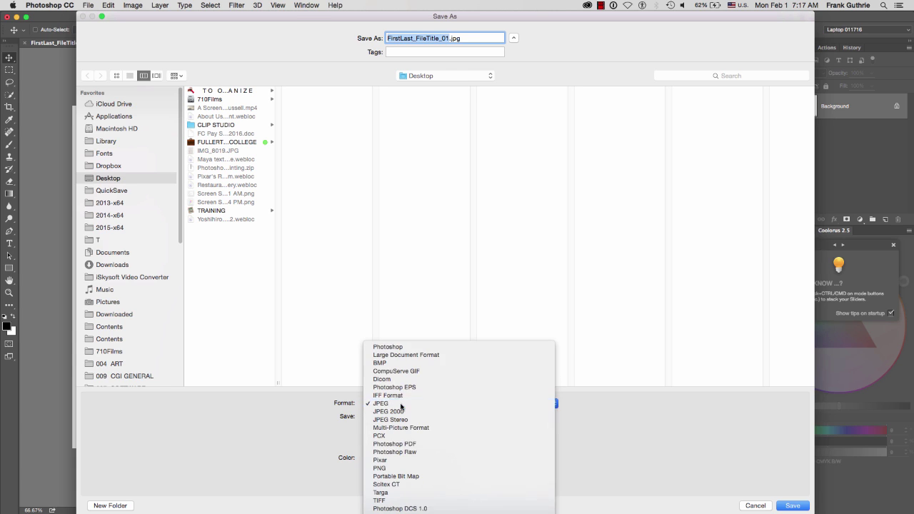
left_click(400, 405)
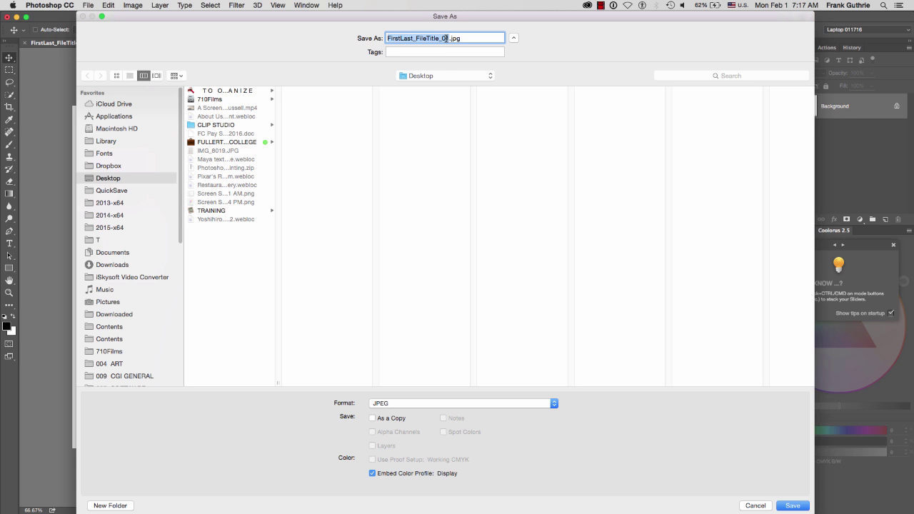
left_click(793, 506)
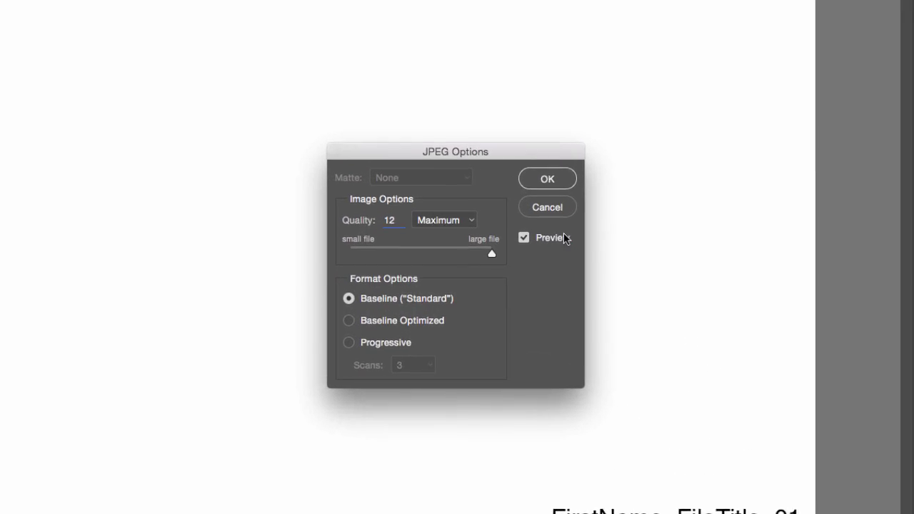
left_click_drag(498, 246, 475, 248)
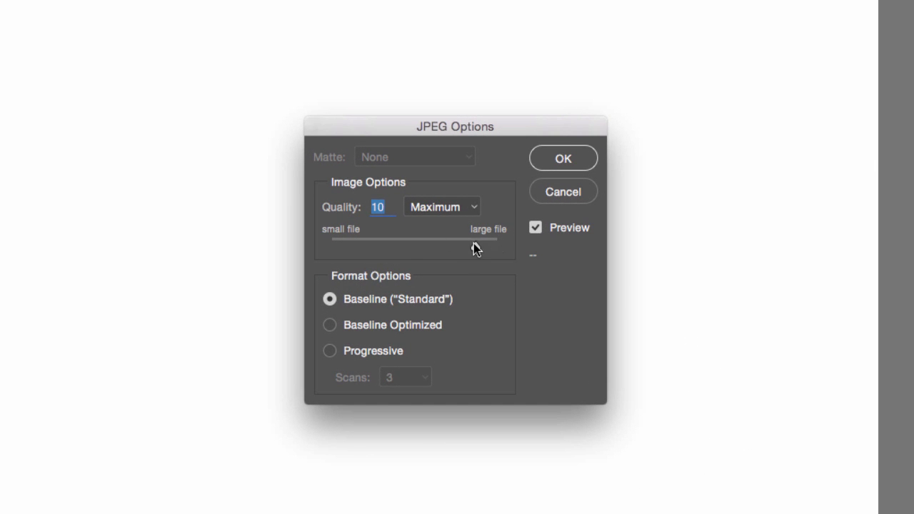